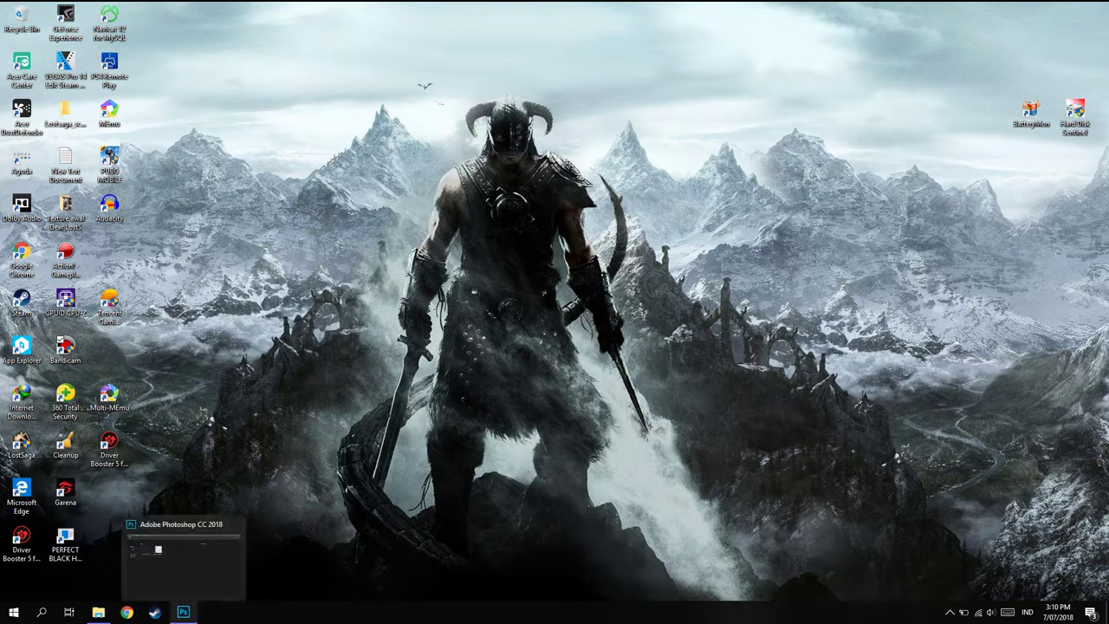
Bring the running Photoshop CC 2018 window back to the front from the taskbar.
{"action": "left_click", "coordinate": [183, 612]}
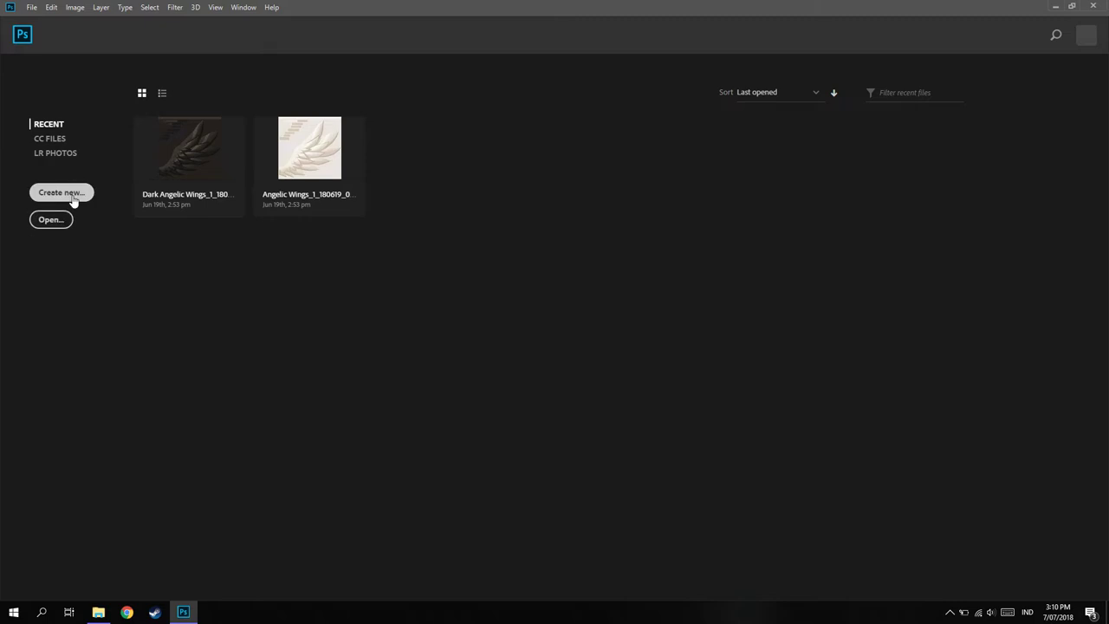
Create a new blank 1920 × 1080 px document at 300 pixels/inch.
{"action": "left_click", "coordinate": [74, 197]}
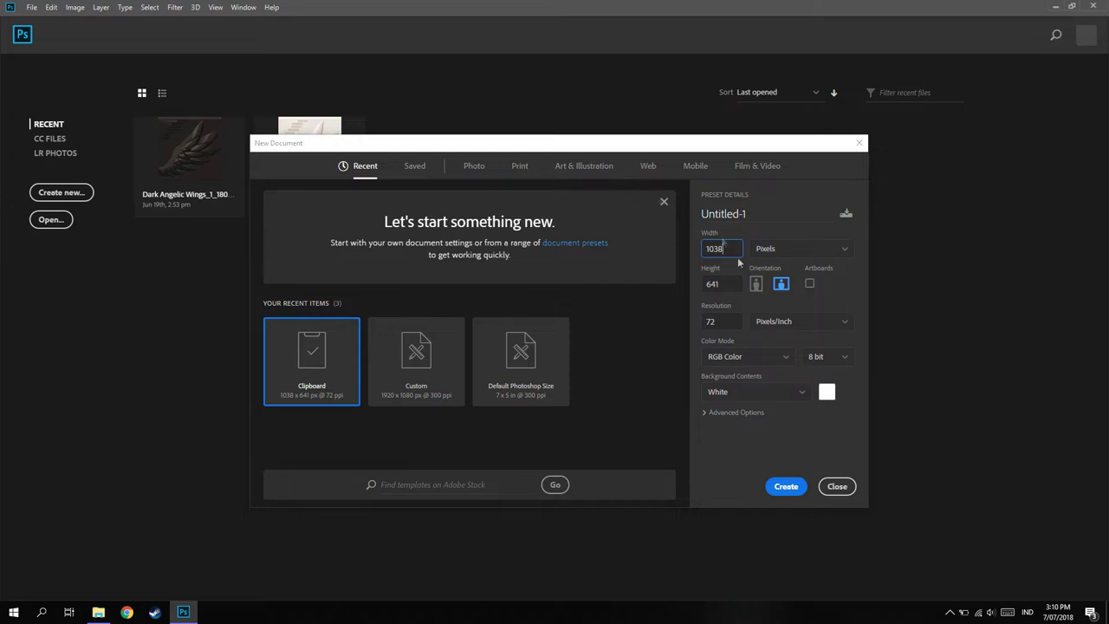
{"action": "key", "text": "BackSpace"}
{"action": "key", "text": "BackSpace"}
{"action": "key", "text": "BackSpace"}
{"action": "type", "text": "1920"}
{"action": "key", "text": "Tab"}
{"action": "key", "text": "Tab"}
{"action": "type", "text": "00"}
{"action": "left_click", "coordinate": [786, 487]}
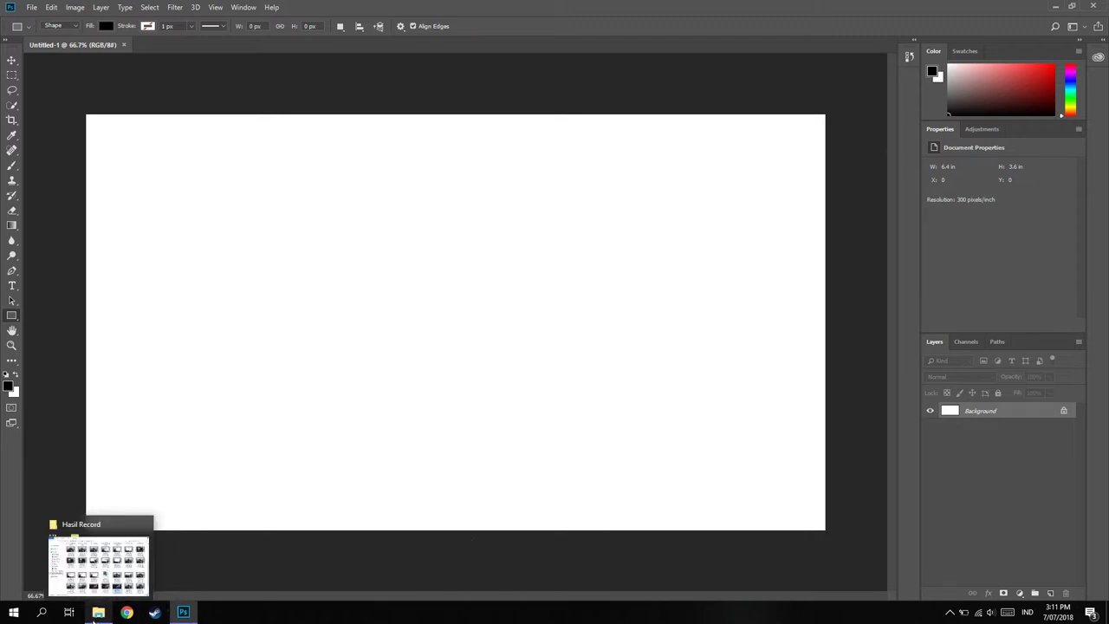
Place the bandicam laptop screenshot from the recordings folder onto the canvas.
{"action": "left_click", "coordinate": [30, 8]}
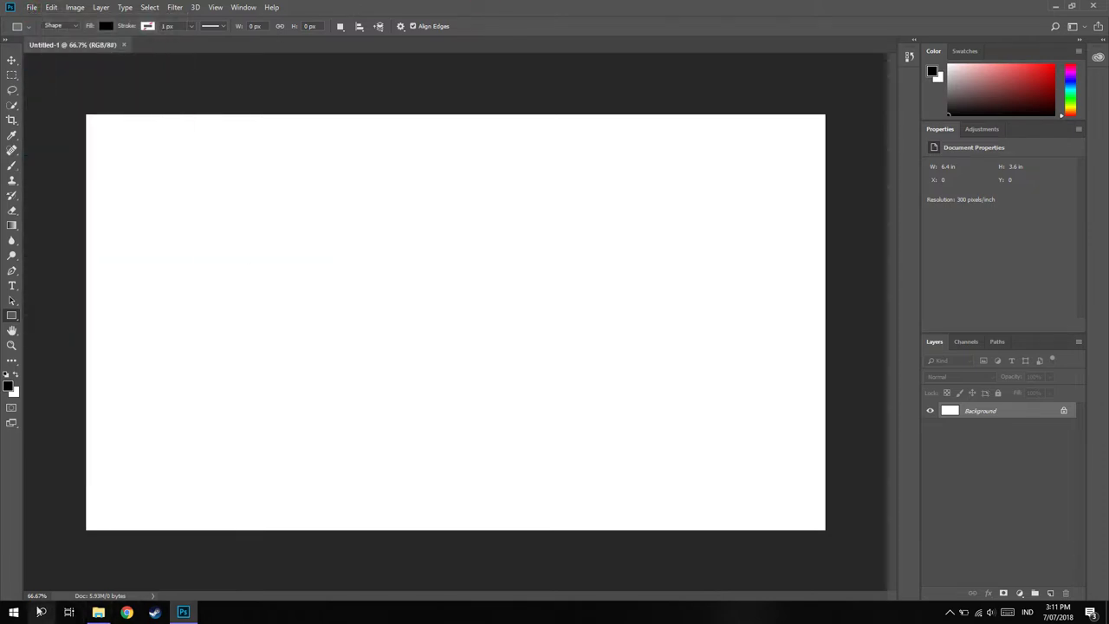
{"action": "left_click", "coordinate": [98, 612]}
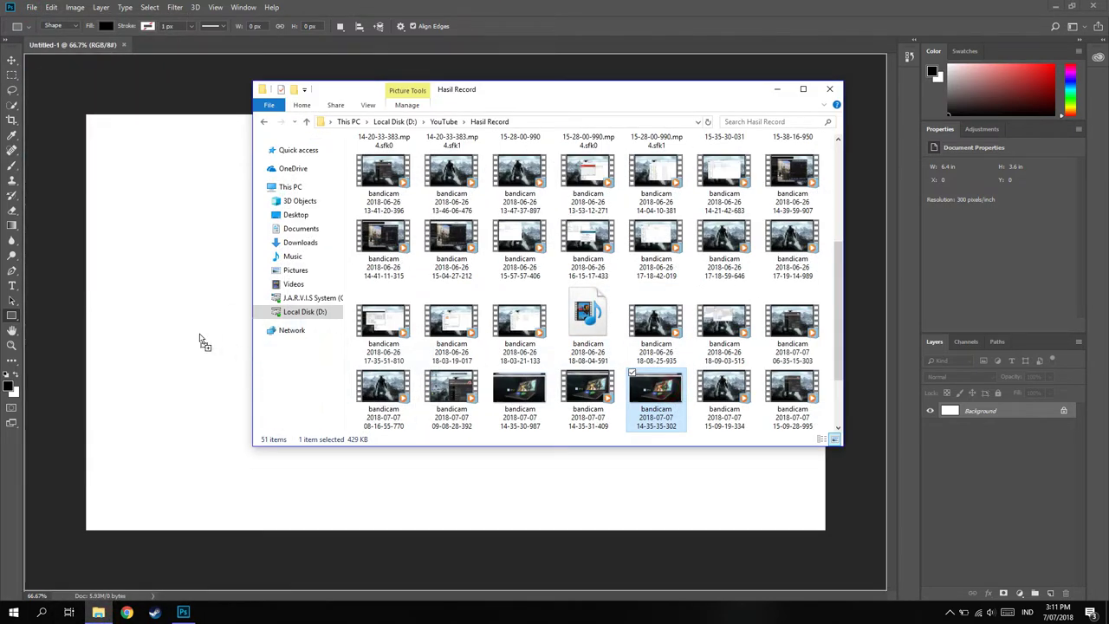
{"action": "left_click_drag", "start_coordinate": [202, 341], "coordinate": [208, 342]}
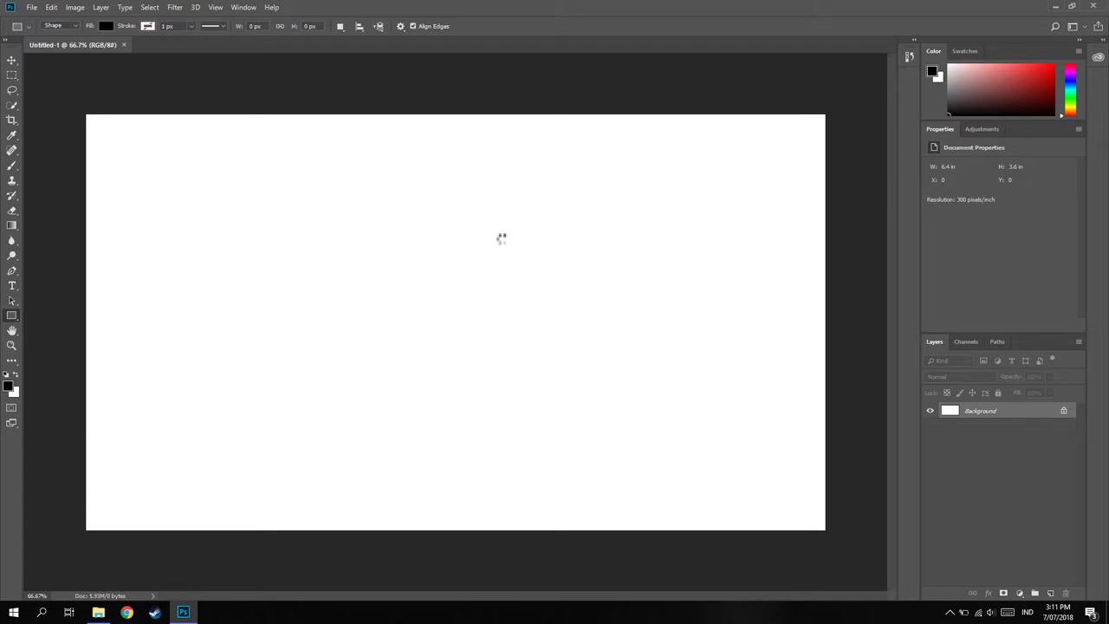
{"action": "key", "text": "u"}
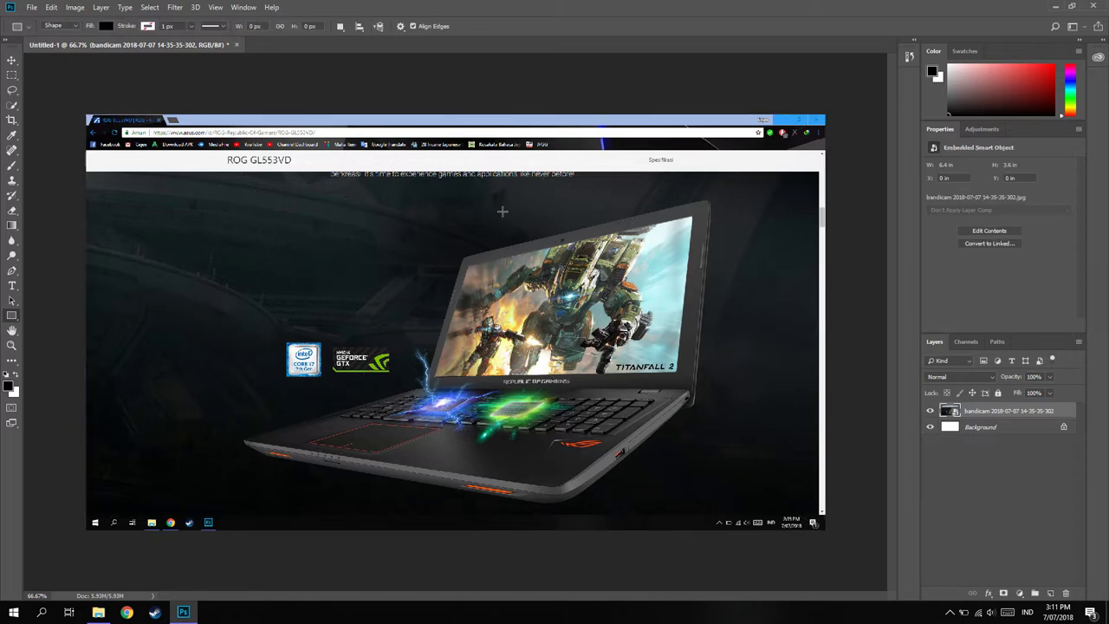
Scale the screenshot up so the laptop scene fills the canvas with no white strip.
{"action": "key", "text": "ctrl+t"}
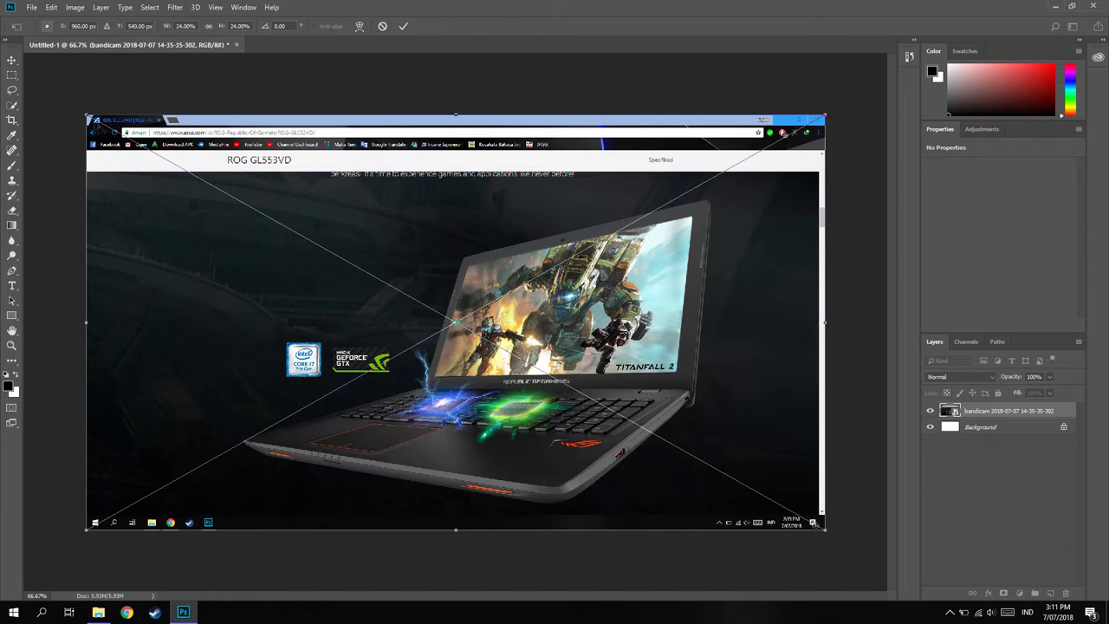
{"action": "left_click_drag", "start_coordinate": [87, 115], "coordinate": [28, 53]}
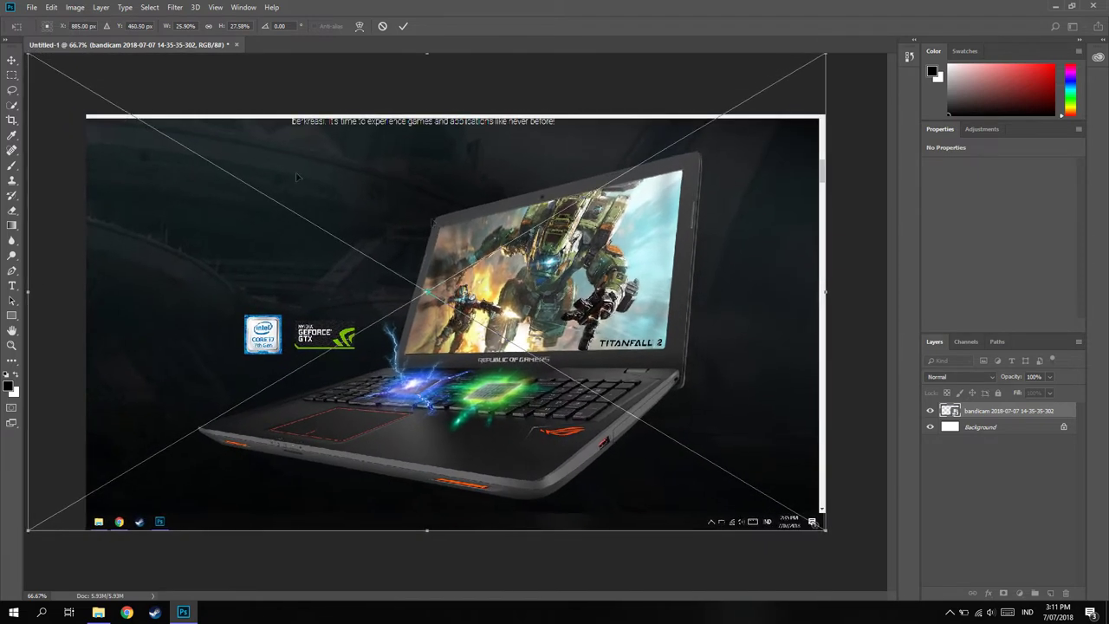
{"action": "left_click_drag", "start_coordinate": [824, 294], "coordinate": [858, 294]}
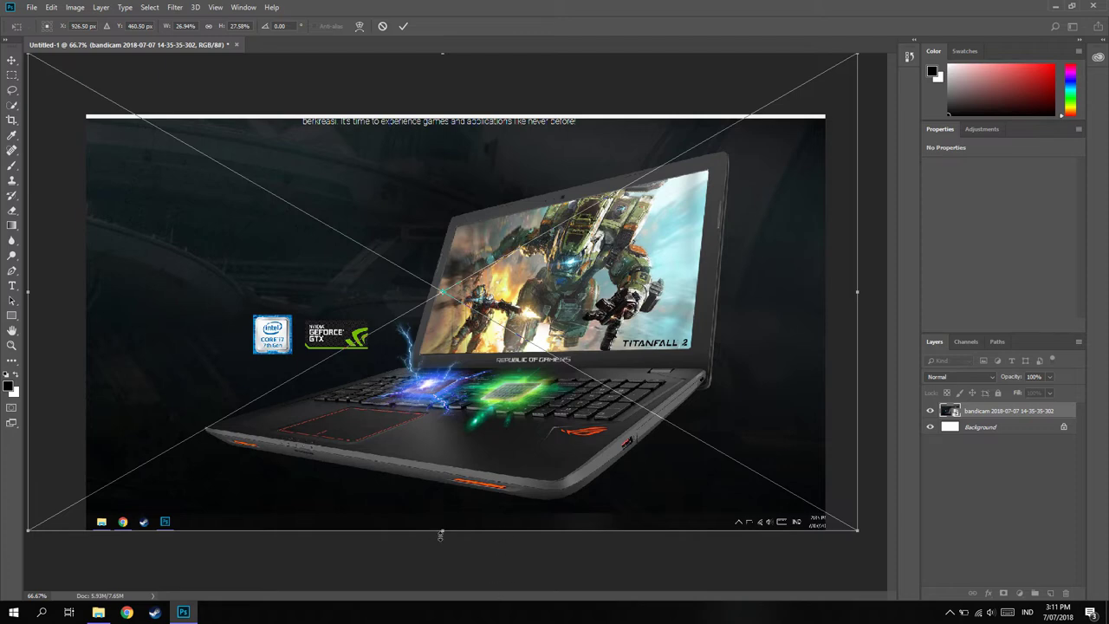
{"action": "left_click_drag", "start_coordinate": [440, 532], "coordinate": [442, 557]}
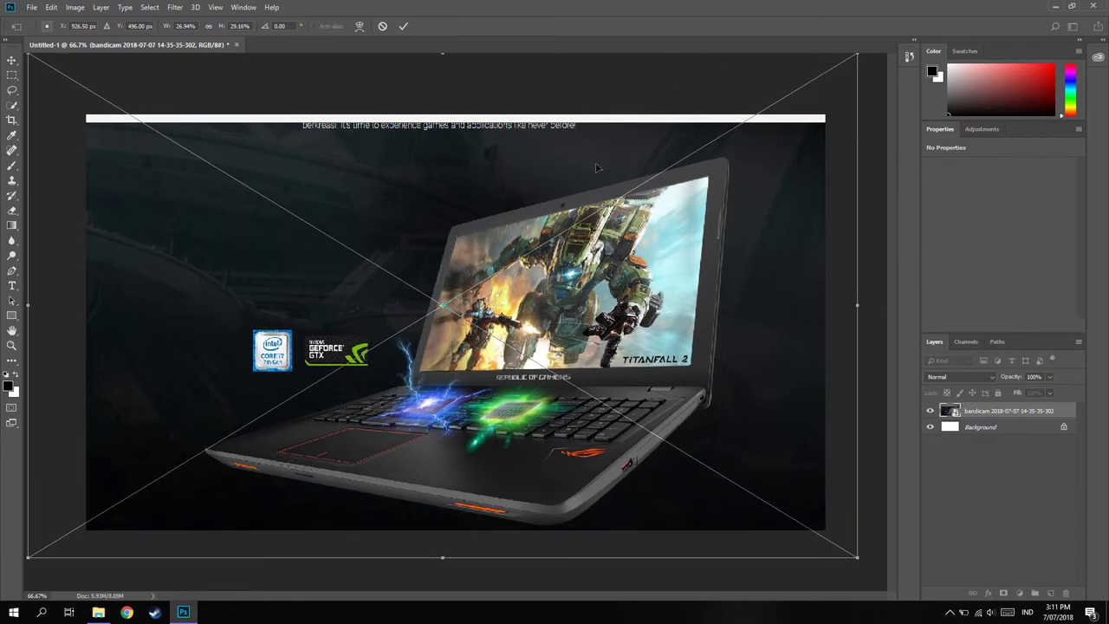
{"action": "left_click_drag", "start_coordinate": [598, 167], "coordinate": [592, 154]}
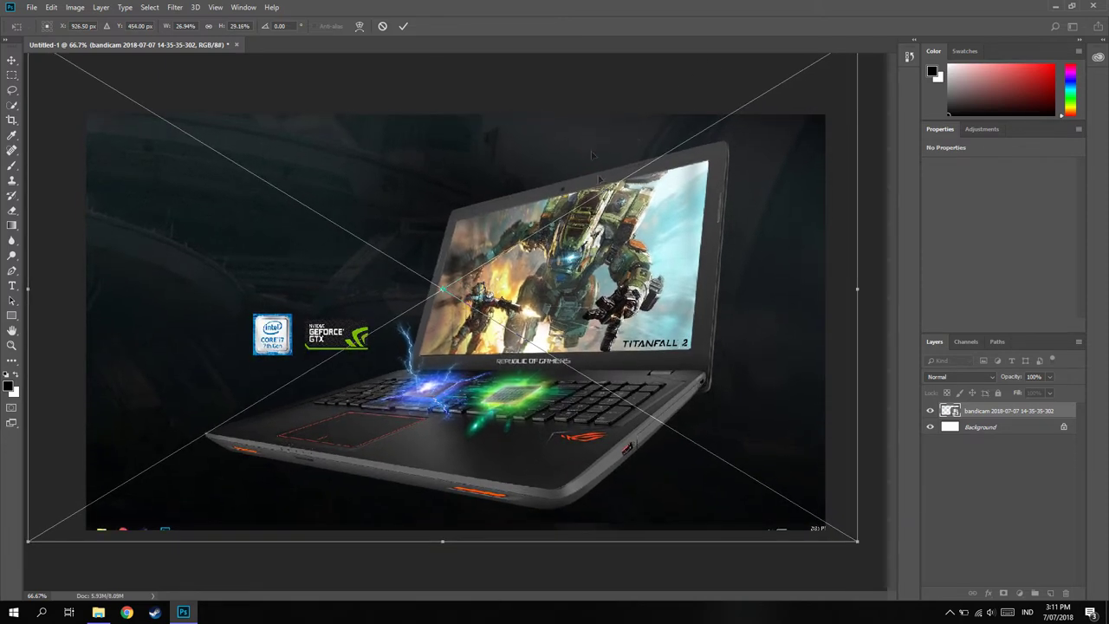
{"action": "key", "text": "Return"}
{"action": "key", "text": "u"}
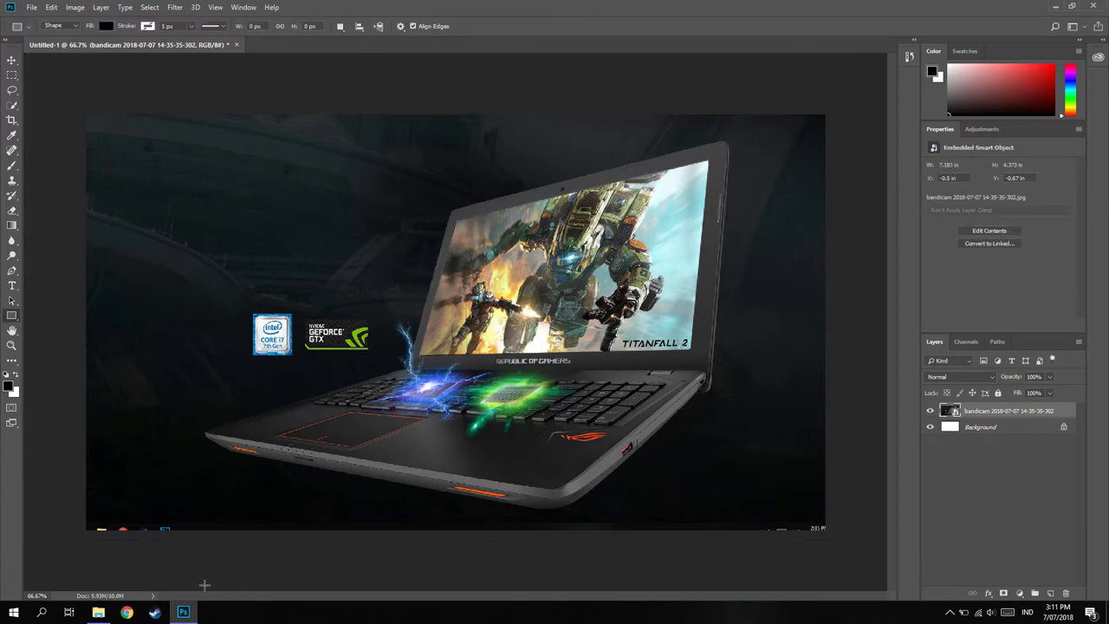
{"action": "left_click", "coordinate": [98, 613]}
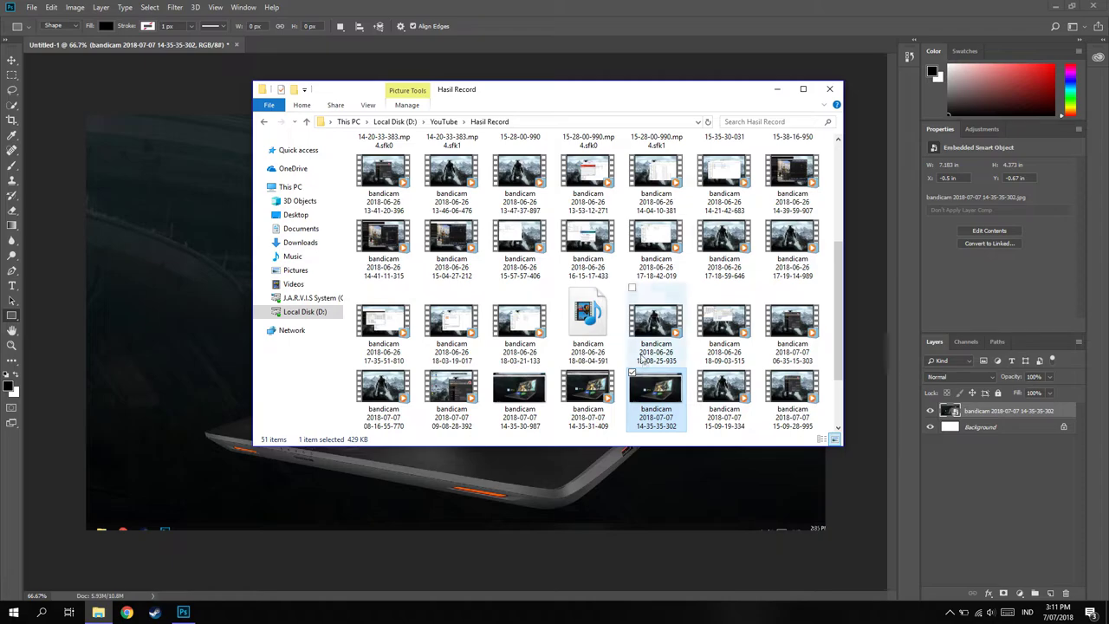
Drop Divinity-Original-Sin-2-4K-Wallpaper-3 from D:\Foto onto the canvas as a new layer.
{"action": "mouse_move", "coordinate": [676, 81]}
{"action": "left_mouse_down"}
{"action": "mouse_move", "coordinate": [670, 404]}
{"action": "mouse_move", "coordinate": [709, 82]}
{"action": "left_mouse_up"}
{"action": "left_click", "coordinate": [346, 302]}
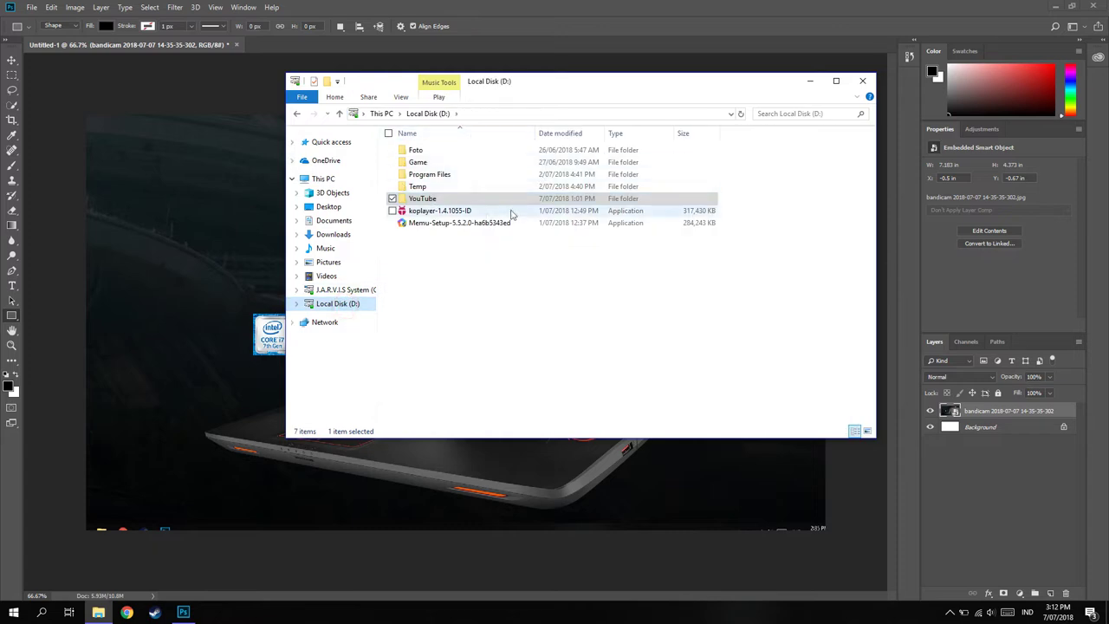
{"action": "double_click", "coordinate": [432, 152]}
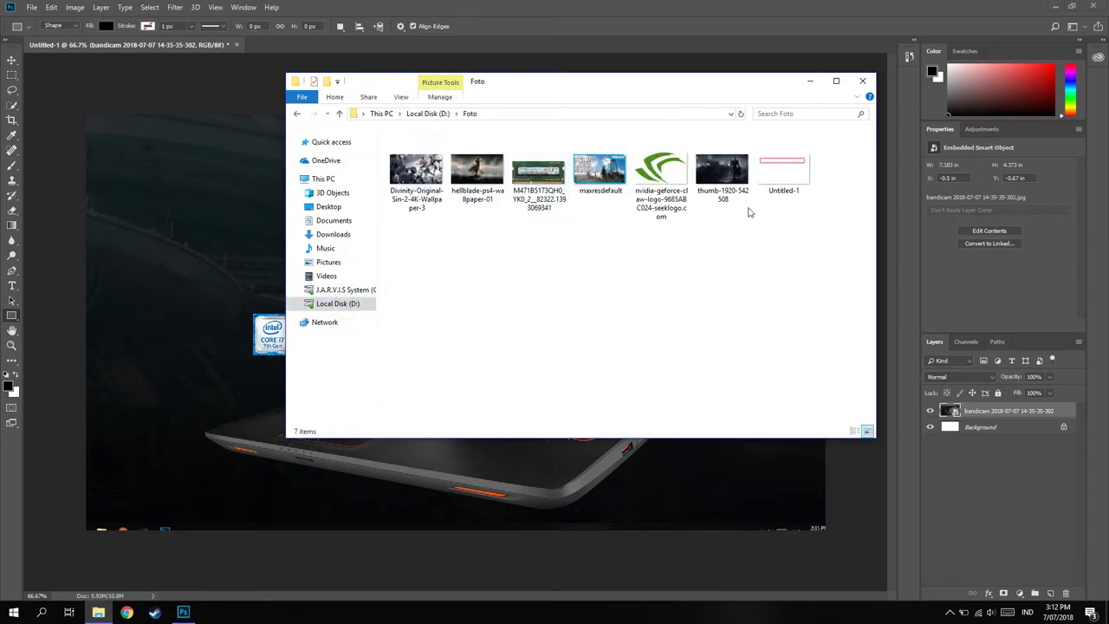
{"action": "left_click", "coordinate": [427, 182]}
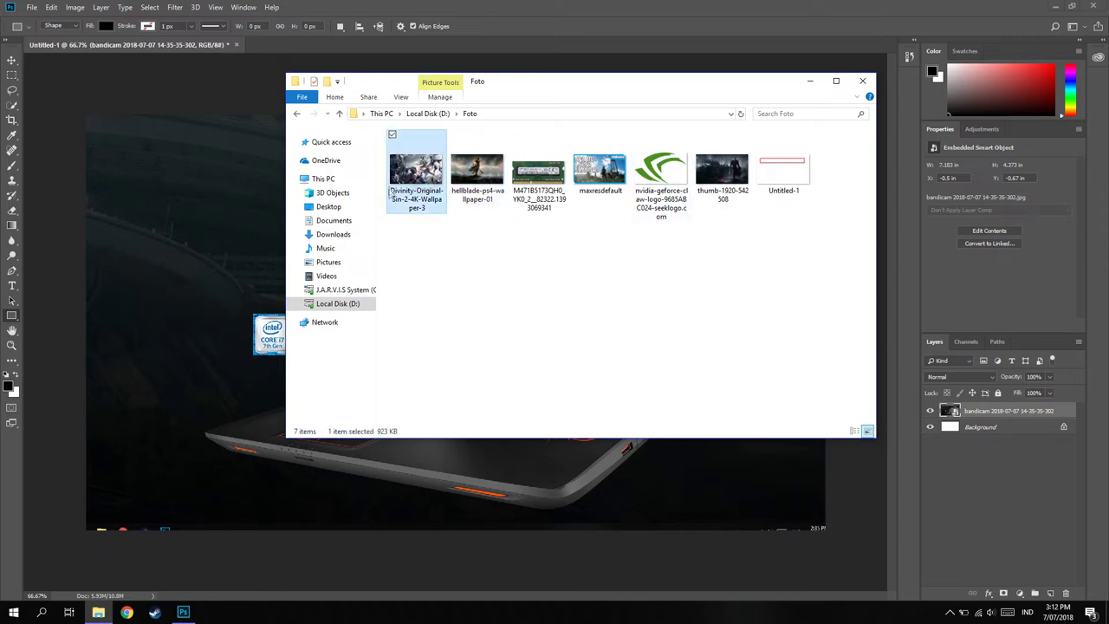
{"action": "left_click", "coordinate": [173, 268]}
{"action": "left_click_drag", "start_coordinate": [559, 487], "coordinate": [813, 544]}
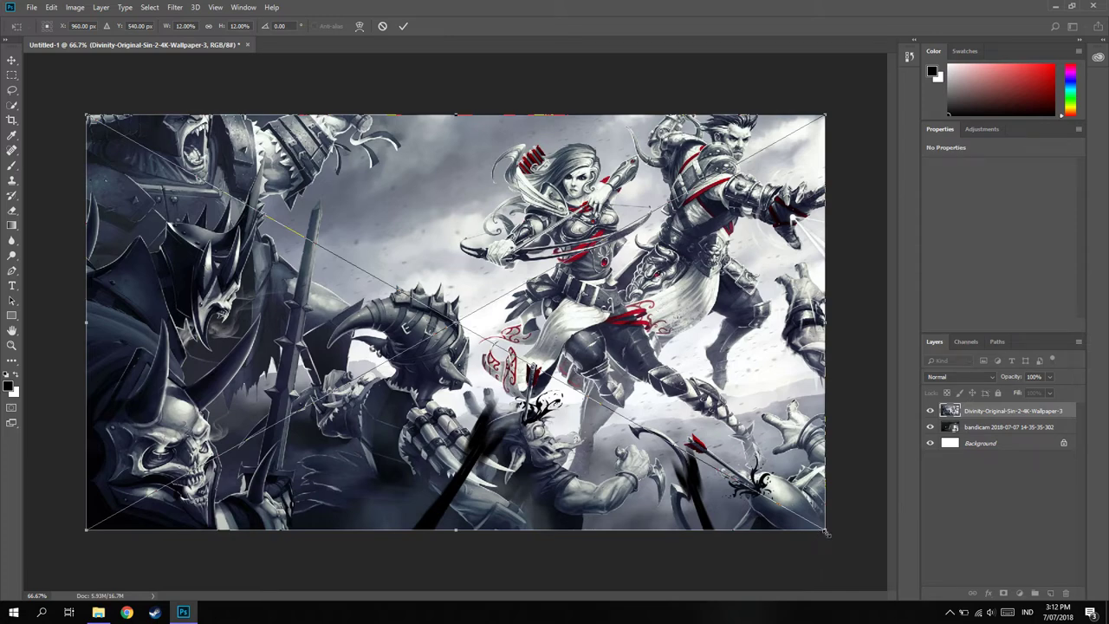
Shrink the Divinity wallpaper and set it roughly over the laptop screen.
{"action": "mouse_move", "coordinate": [827, 534]}
{"action": "left_mouse_down"}
{"action": "mouse_move", "coordinate": [669, 457]}
{"action": "mouse_move", "coordinate": [449, 279]}
{"action": "mouse_move", "coordinate": [379, 278]}
{"action": "left_mouse_up"}
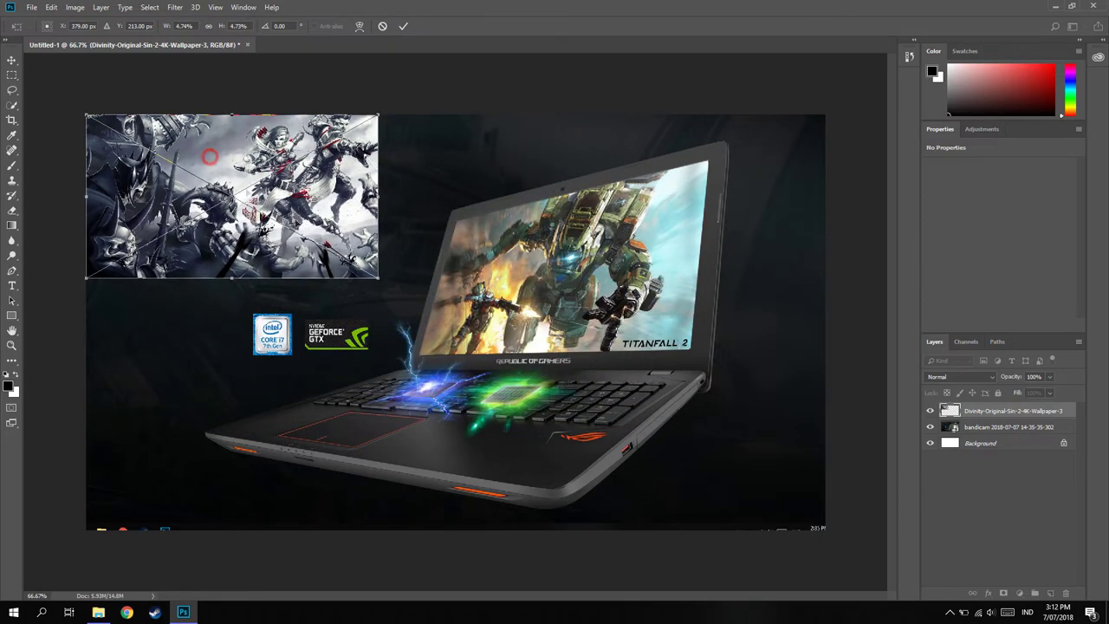
{"action": "left_click_drag", "start_coordinate": [219, 159], "coordinate": [552, 225]}
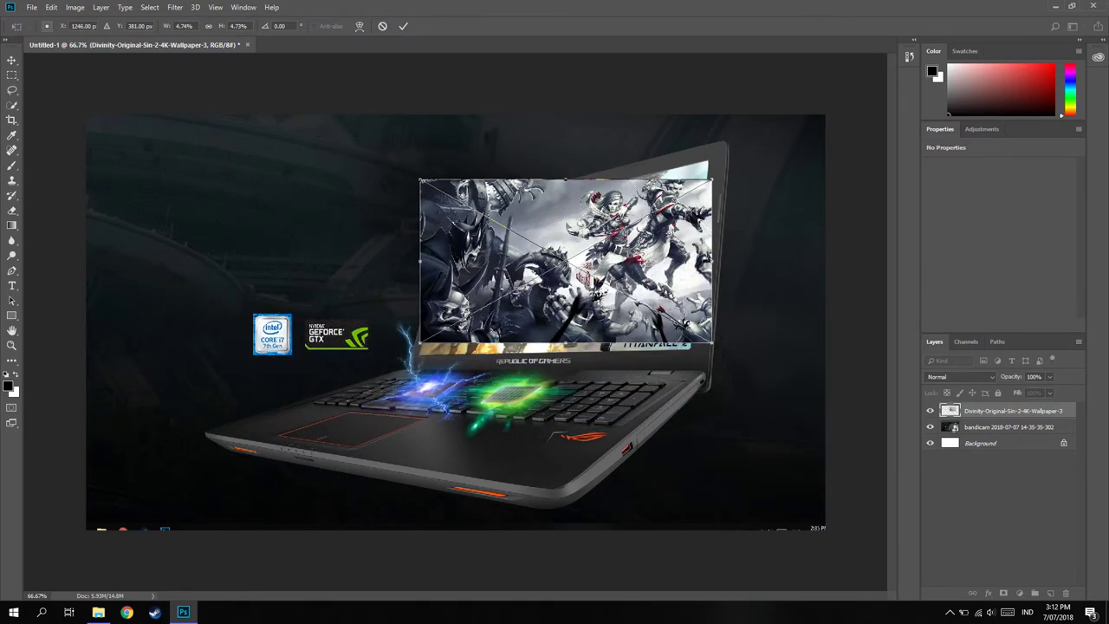
{"action": "key", "text": "Return"}
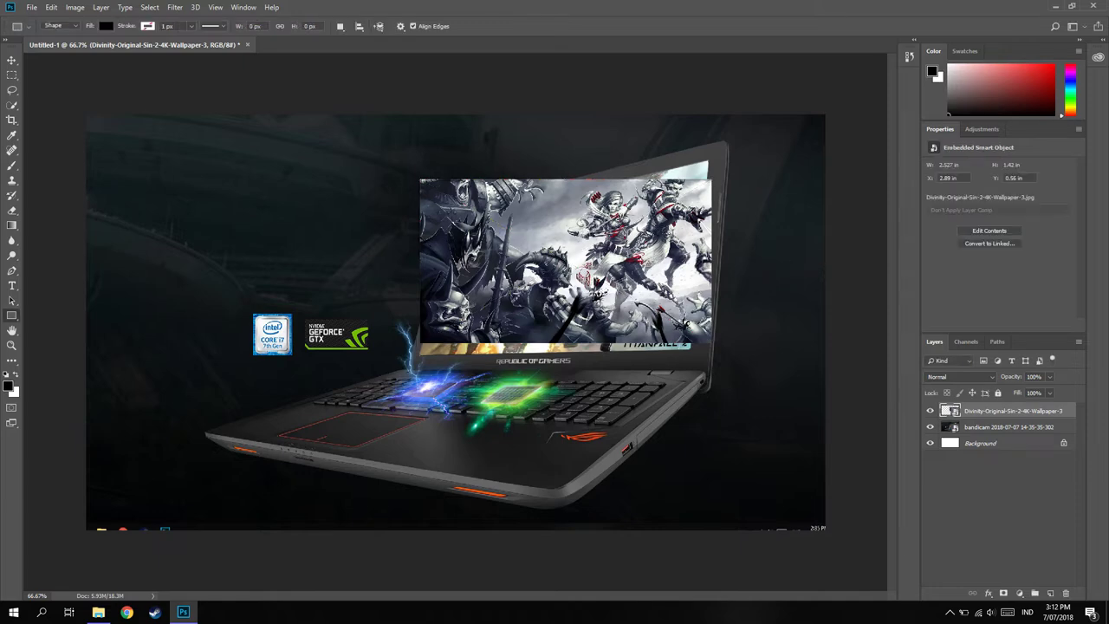
{"action": "scroll", "coordinate": [481, 232], "scroll_direction": "up", "scroll_amount": 4}
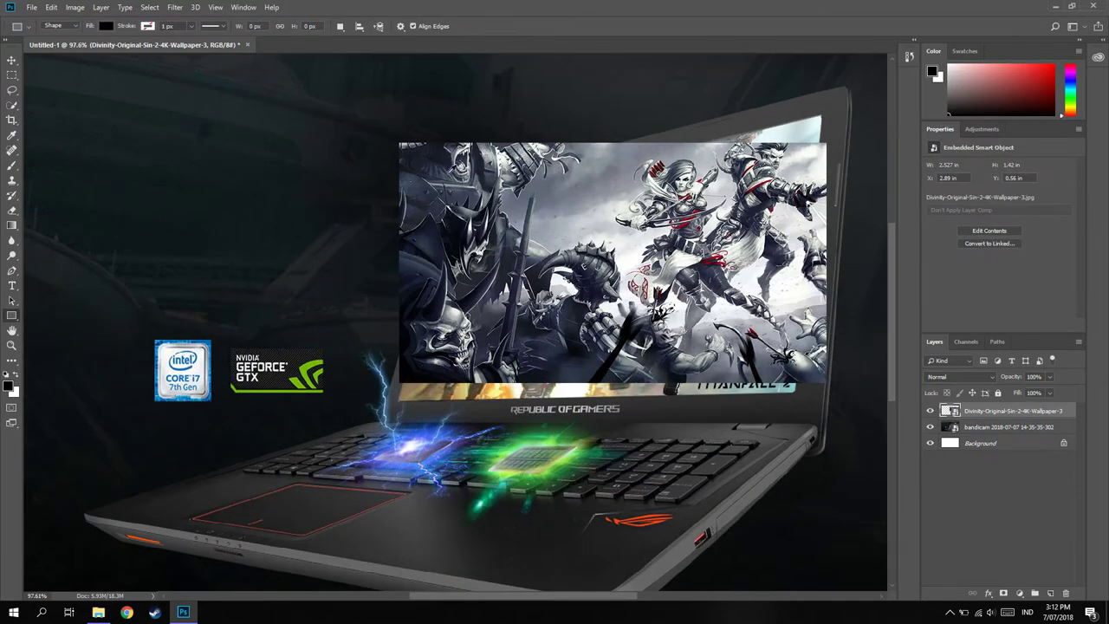
Align the wallpaper over the laptop screen at X 3.2 in, Y 0.92 in.
{"action": "left_click", "coordinate": [12, 61]}
{"action": "left_click_drag", "start_coordinate": [497, 216], "coordinate": [551, 279]}
{"action": "scroll", "coordinate": [438, 190], "scroll_direction": "up", "scroll_amount": 2}
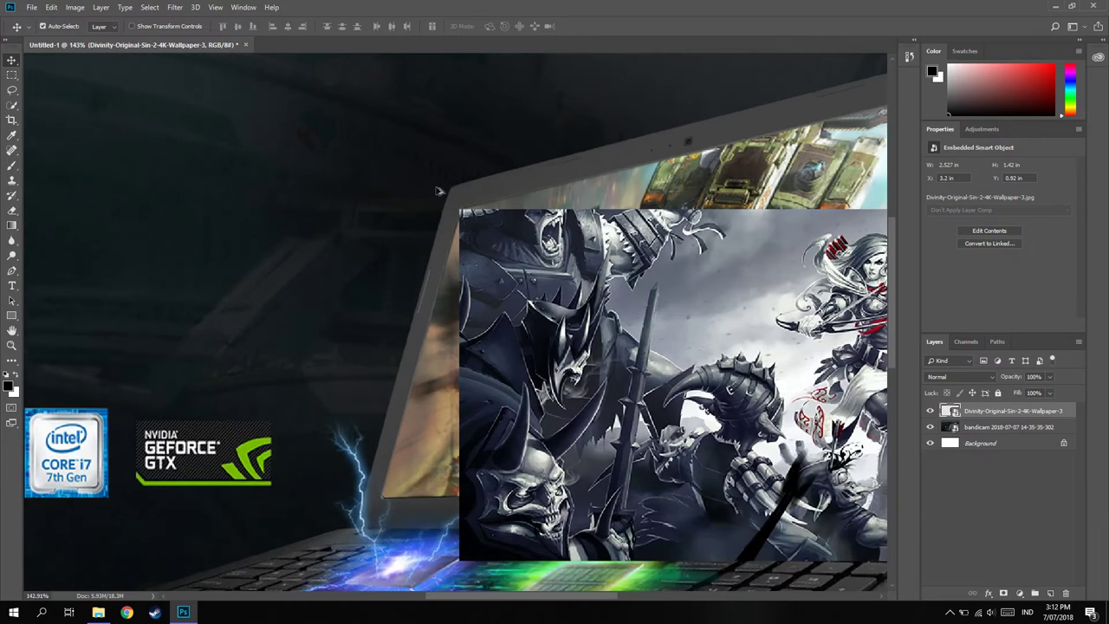
{"action": "scroll", "coordinate": [437, 191], "scroll_direction": "up", "scroll_amount": 4}
{"action": "left_click_drag", "start_coordinate": [499, 277], "coordinate": [546, 274]}
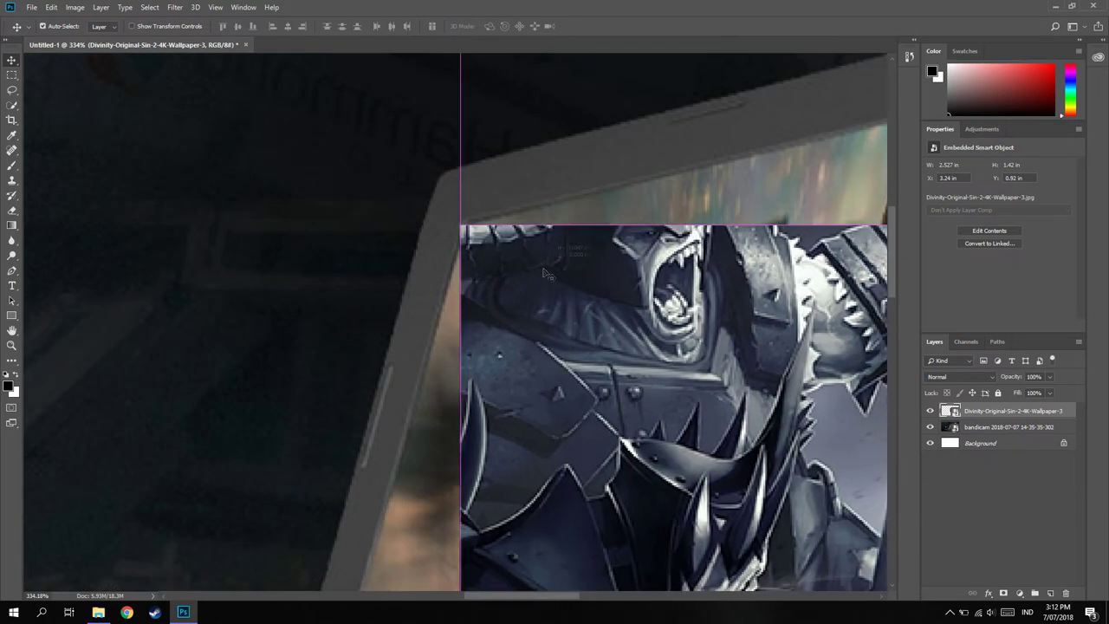
{"action": "scroll", "coordinate": [630, 304], "scroll_direction": "down", "scroll_amount": 2}
{"action": "scroll", "coordinate": [626, 293], "scroll_direction": "down", "scroll_amount": 2}
{"action": "scroll", "coordinate": [626, 292], "scroll_direction": "down", "scroll_amount": 2}
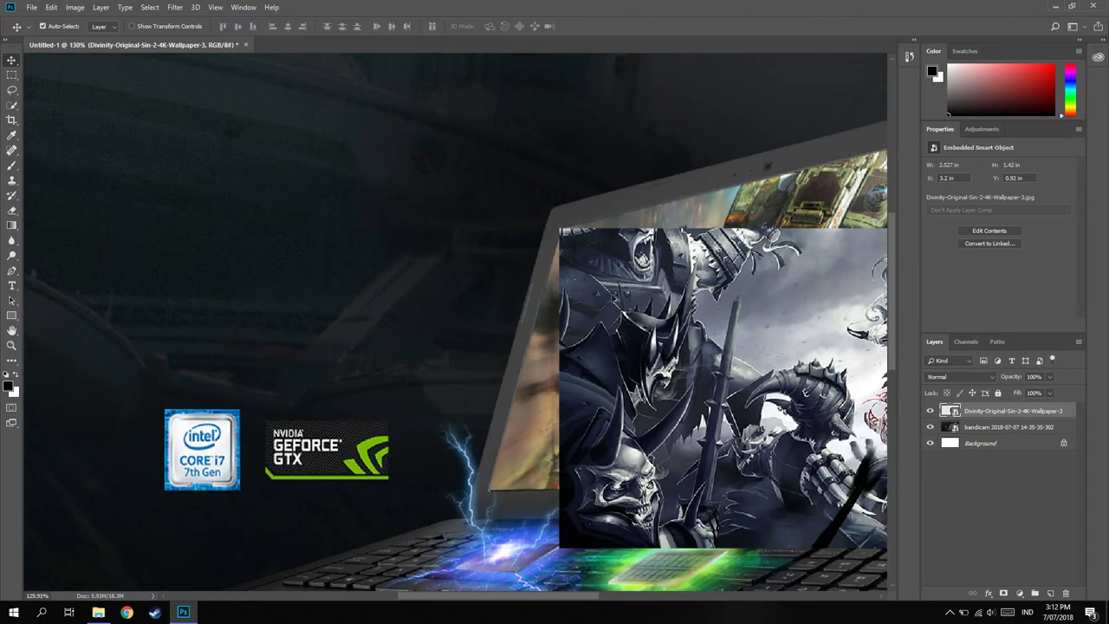
{"action": "scroll", "coordinate": [630, 362], "scroll_direction": "down", "scroll_amount": 1}
{"action": "scroll", "coordinate": [629, 363], "scroll_direction": "down", "scroll_amount": 1}
{"action": "scroll", "coordinate": [664, 385], "scroll_direction": "down", "scroll_amount": 1}
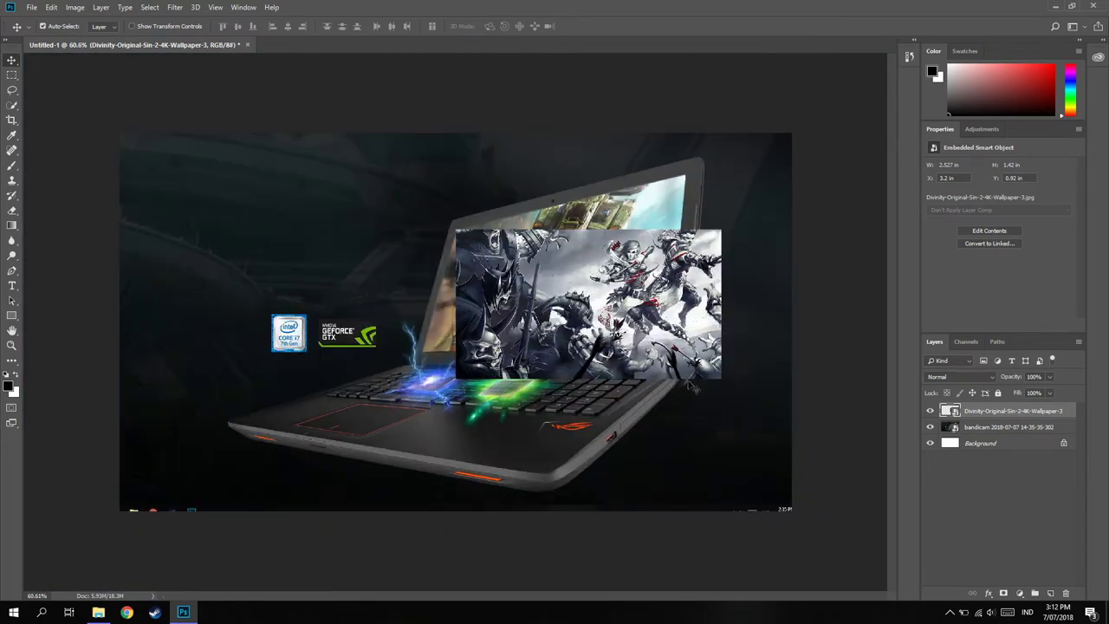
{"action": "key", "text": "ctrl+t"}
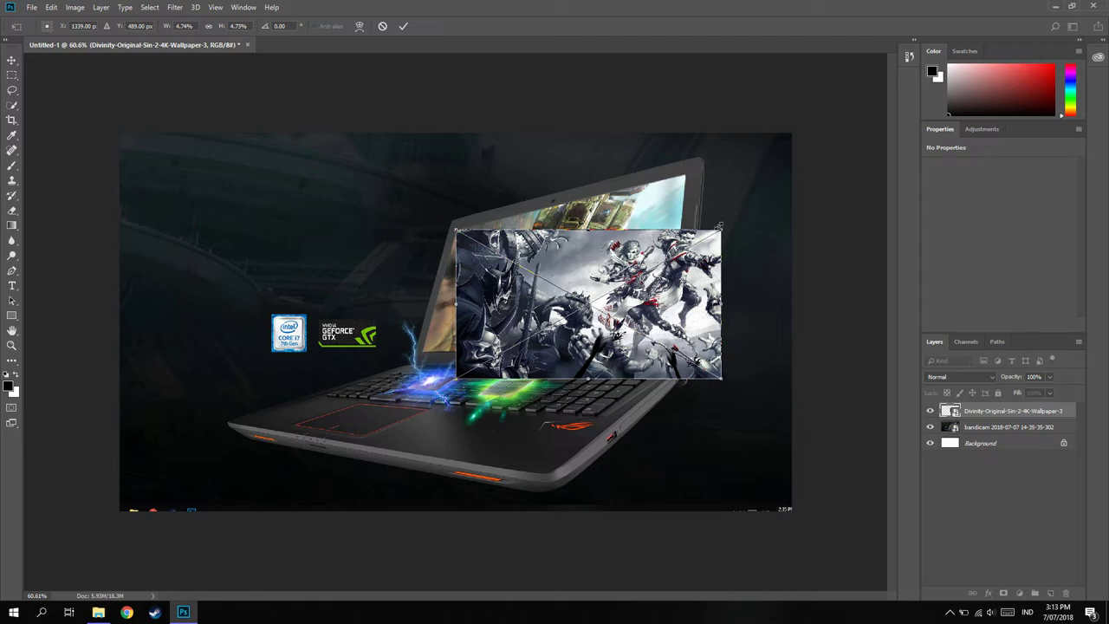
Distort the wallpaper's top-right, bottom-right and bottom-left corners onto the screen's angled corners.
{"action": "key", "text": "ctrl"}
{"action": "left_click_drag", "start_coordinate": [722, 232], "coordinate": [687, 175]}
{"action": "left_click_drag", "start_coordinate": [723, 380], "coordinate": [668, 349]}
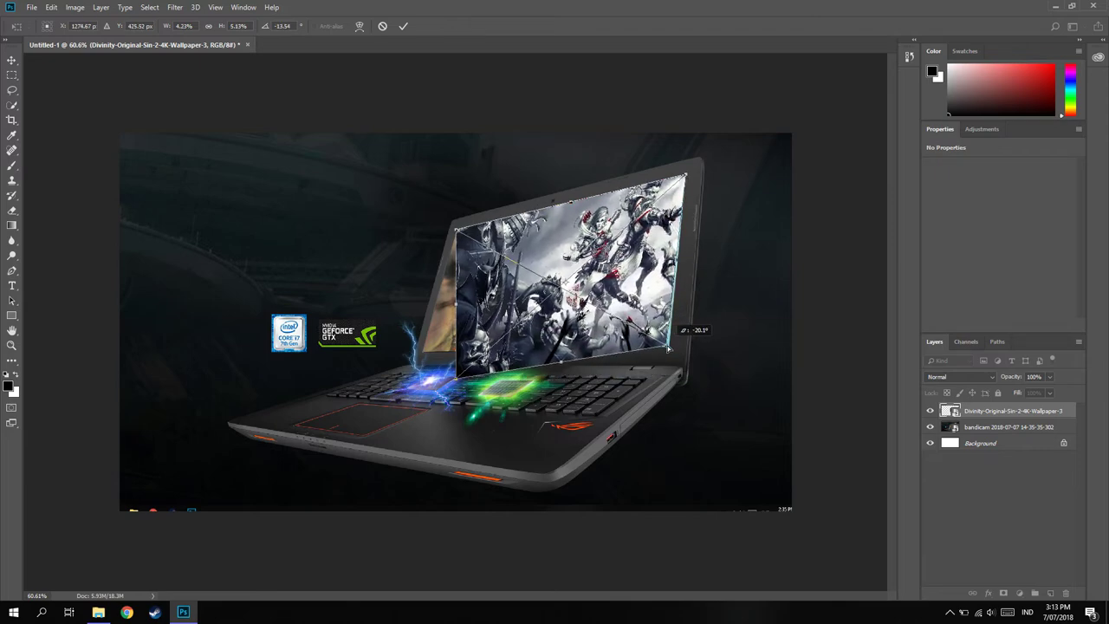
{"action": "left_click_drag", "start_coordinate": [669, 348], "coordinate": [670, 348]}
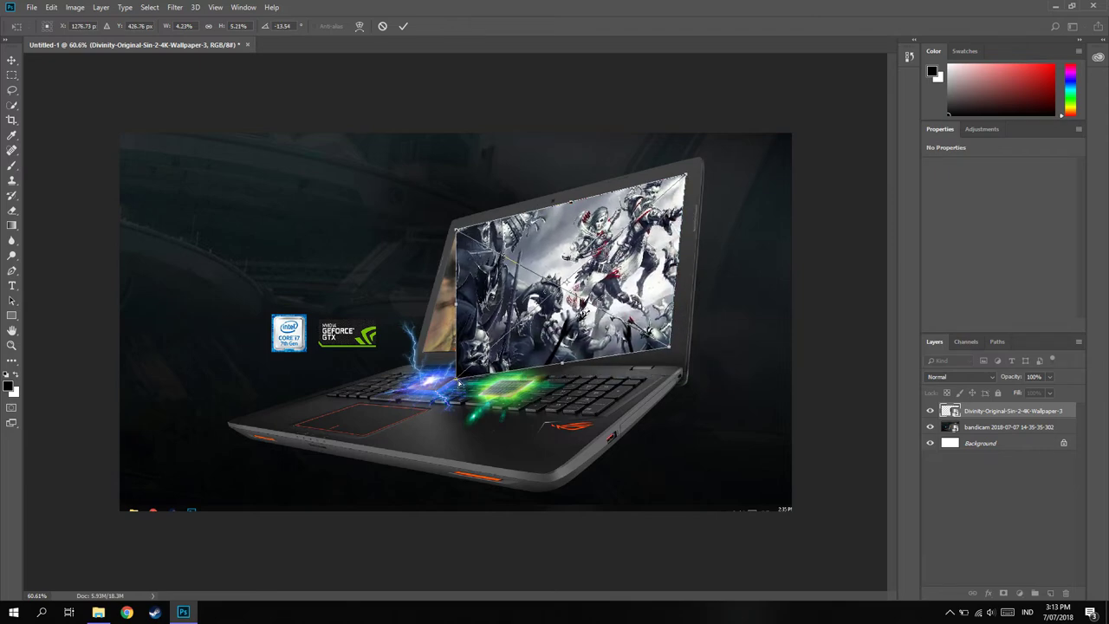
{"action": "left_click_drag", "start_coordinate": [459, 382], "coordinate": [428, 356]}
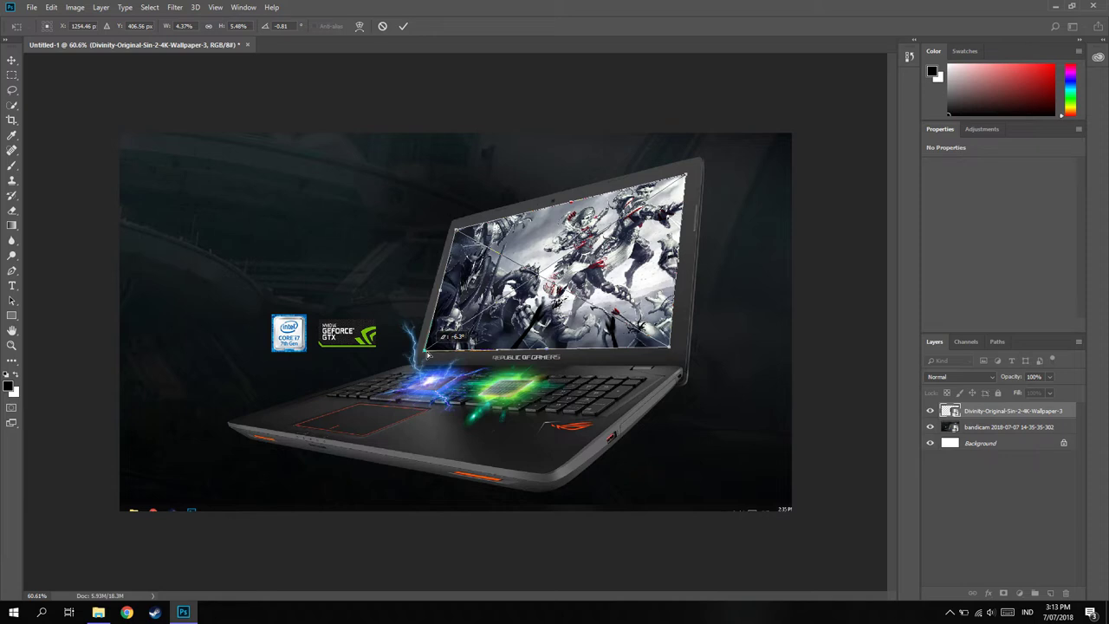
{"action": "left_click_drag", "start_coordinate": [428, 355], "coordinate": [429, 354]}
{"action": "key", "text": "Return"}
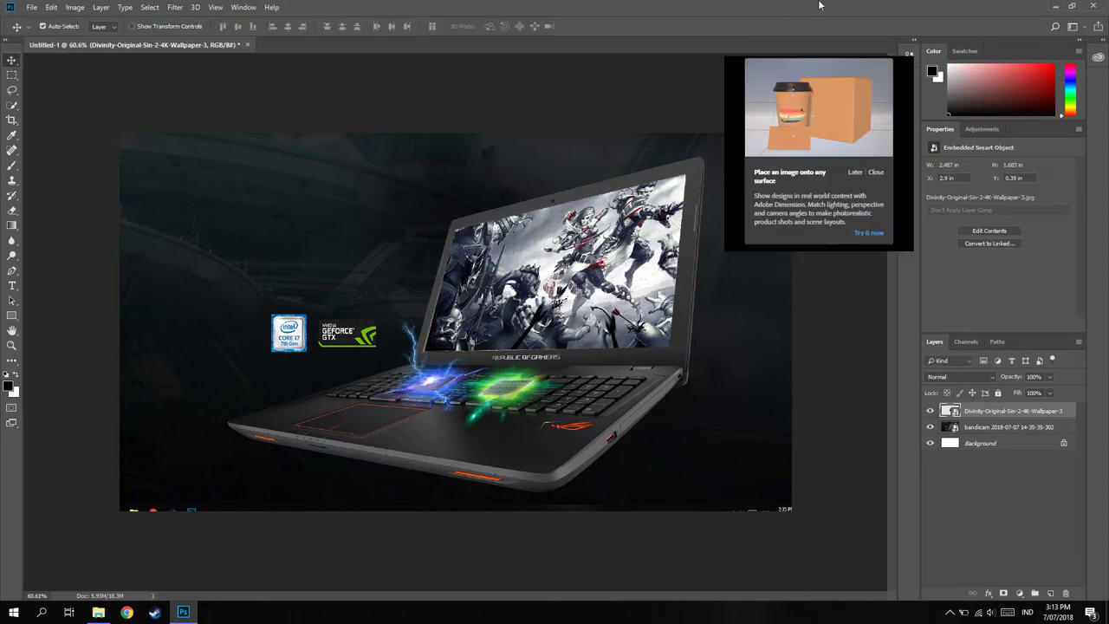
Dismiss the Adobe Dimension tip and zoom in on the laptop screen.
{"action": "left_click", "coordinate": [893, 260]}
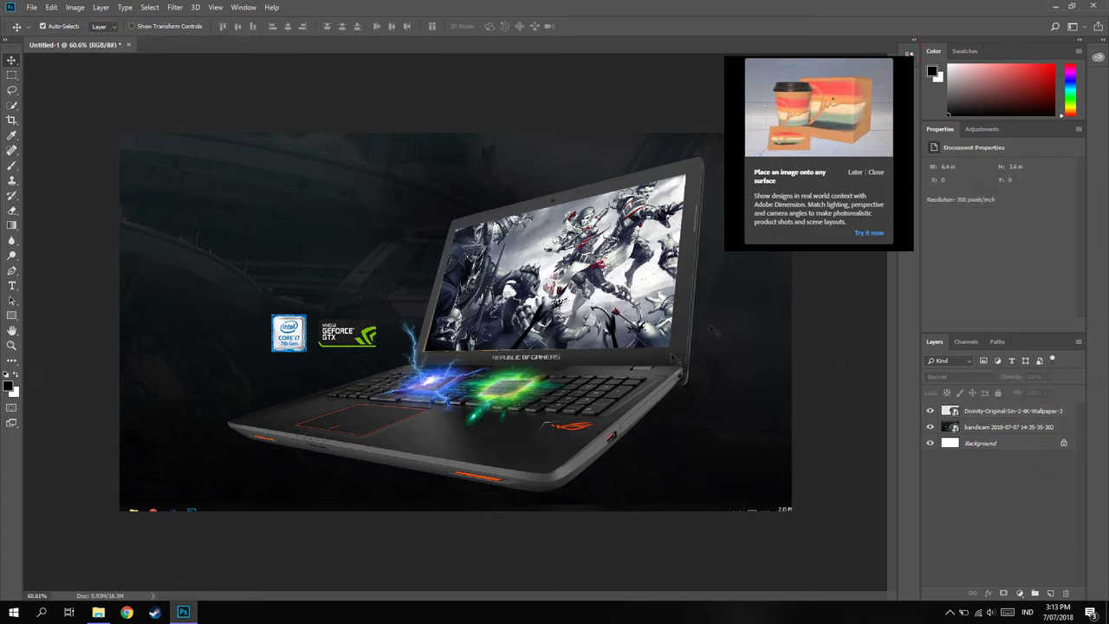
{"action": "left_click", "coordinate": [876, 173]}
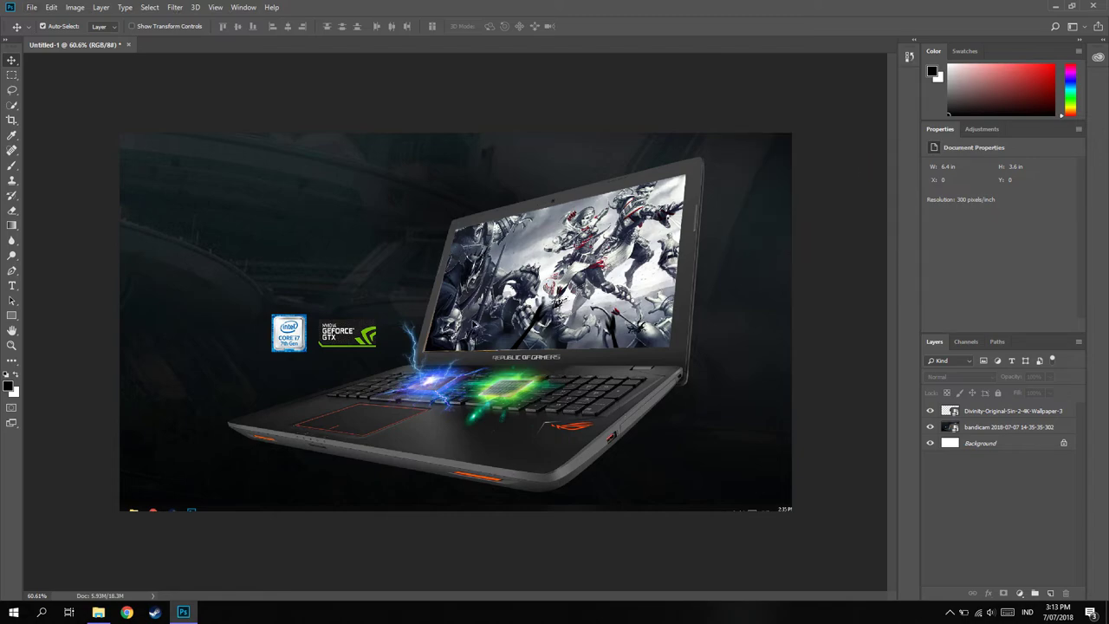
{"action": "scroll", "coordinate": [475, 324], "scroll_direction": "up", "scroll_amount": 2}
{"action": "scroll", "coordinate": [529, 345], "scroll_direction": "up", "scroll_amount": 3}
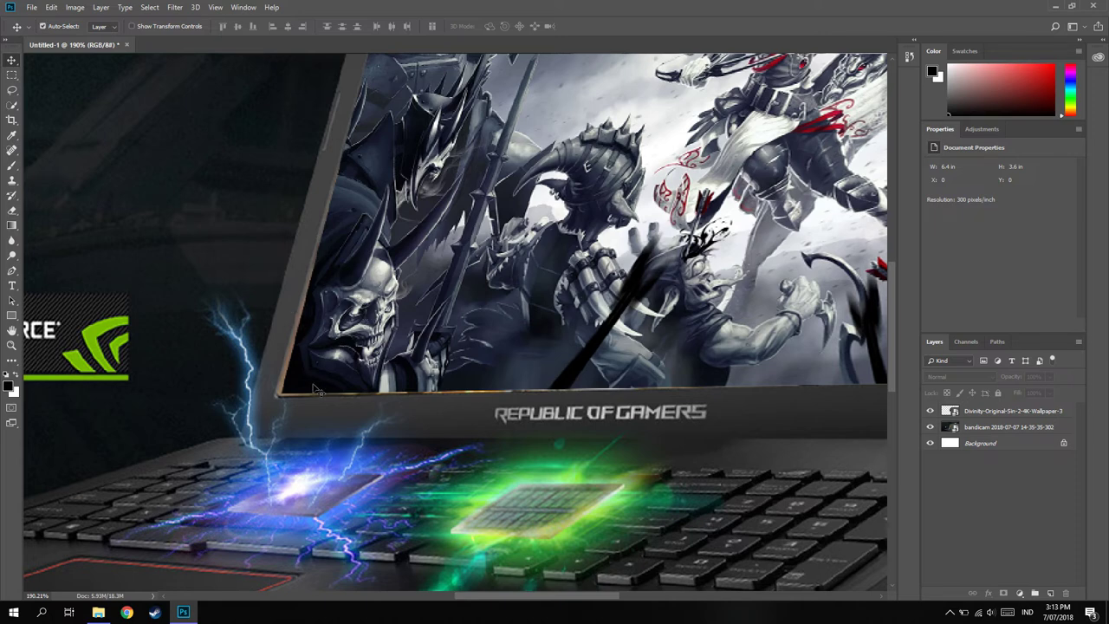
{"action": "left_click", "coordinate": [1008, 427]}
{"action": "key", "text": "ctrl+t"}
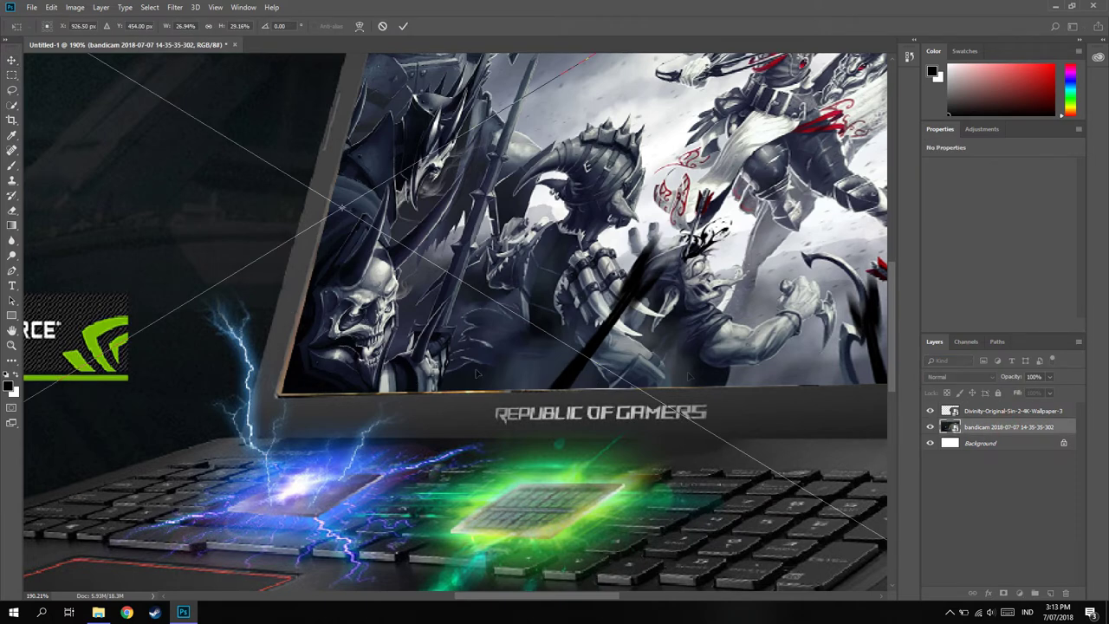
{"action": "key", "text": "Return"}
Nudge the Divinity wallpaper's bottom-left corner flush into the screen corner.
{"action": "left_click", "coordinate": [994, 412]}
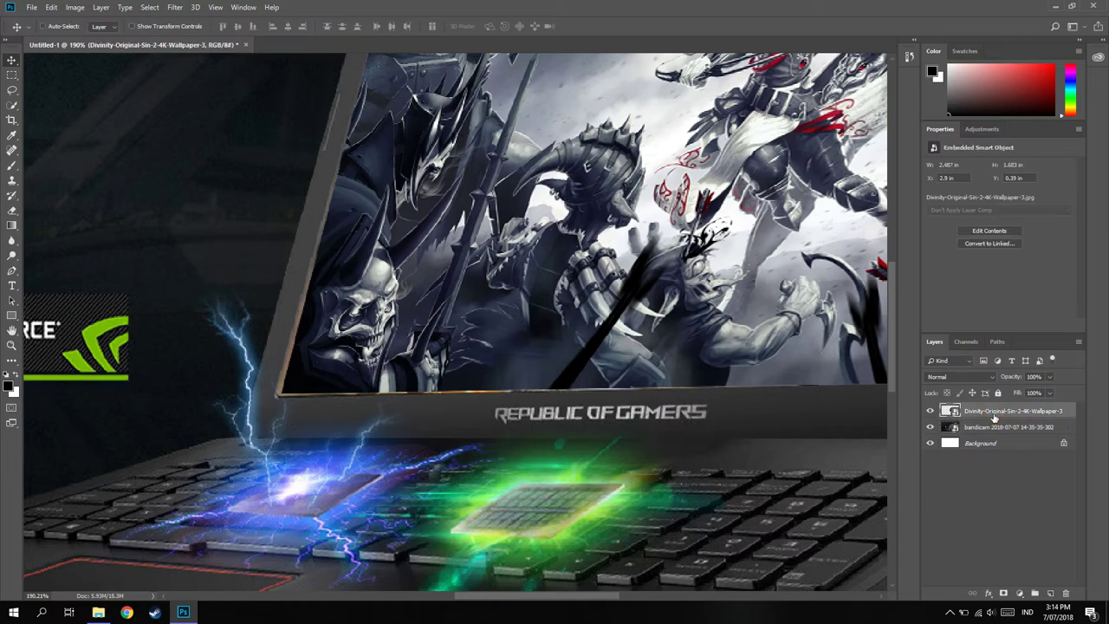
{"action": "key", "text": "ctrl+t"}
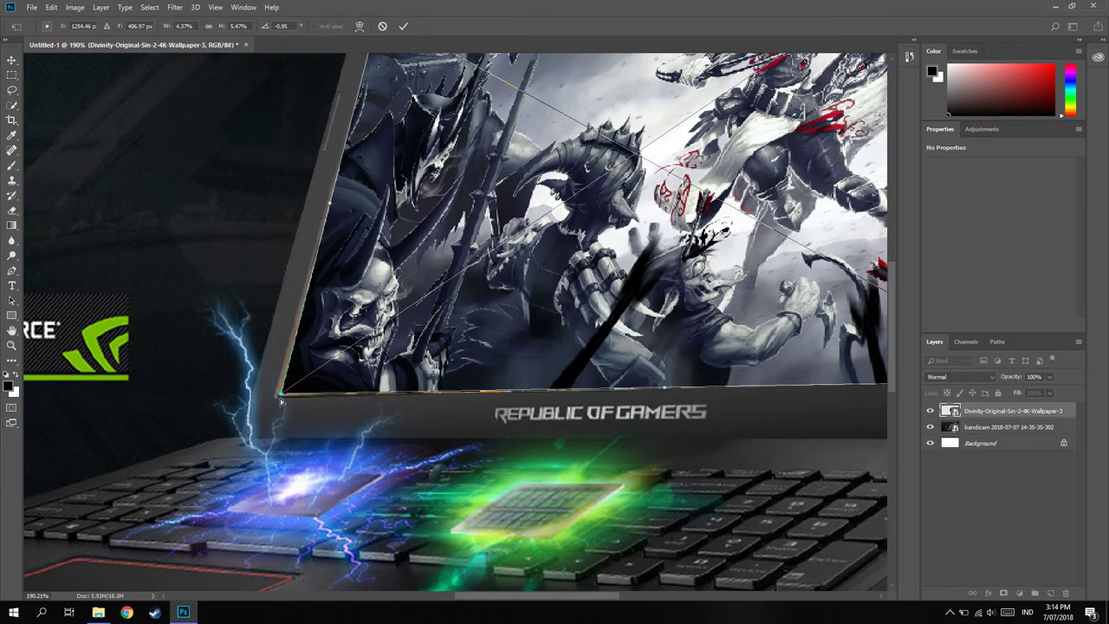
{"action": "left_click_drag", "start_coordinate": [280, 395], "coordinate": [274, 400]}
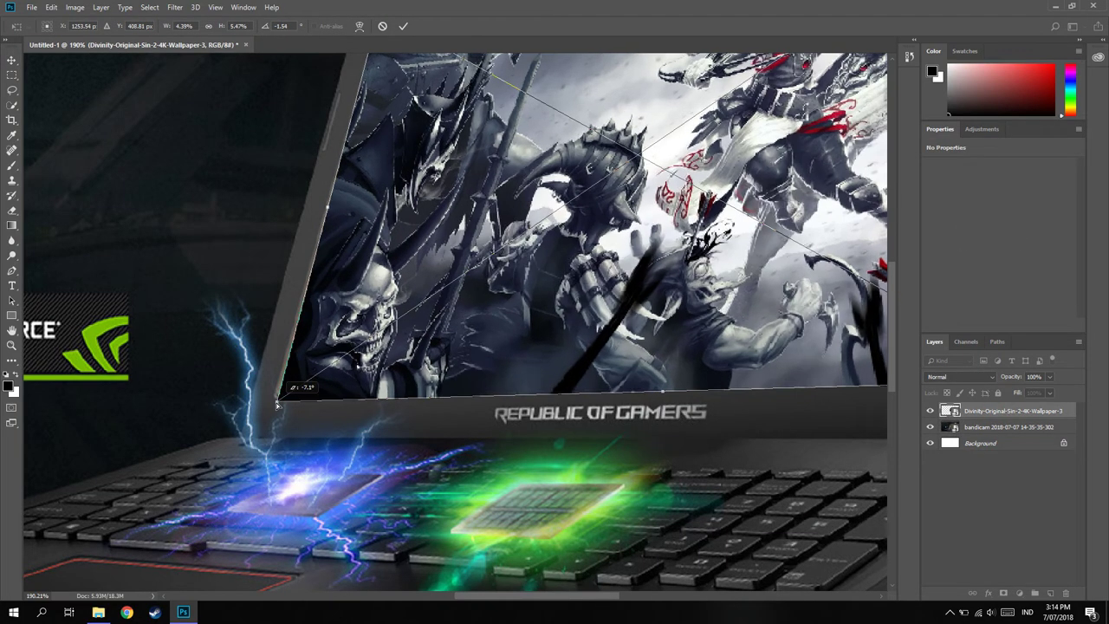
{"action": "key", "text": "Return"}
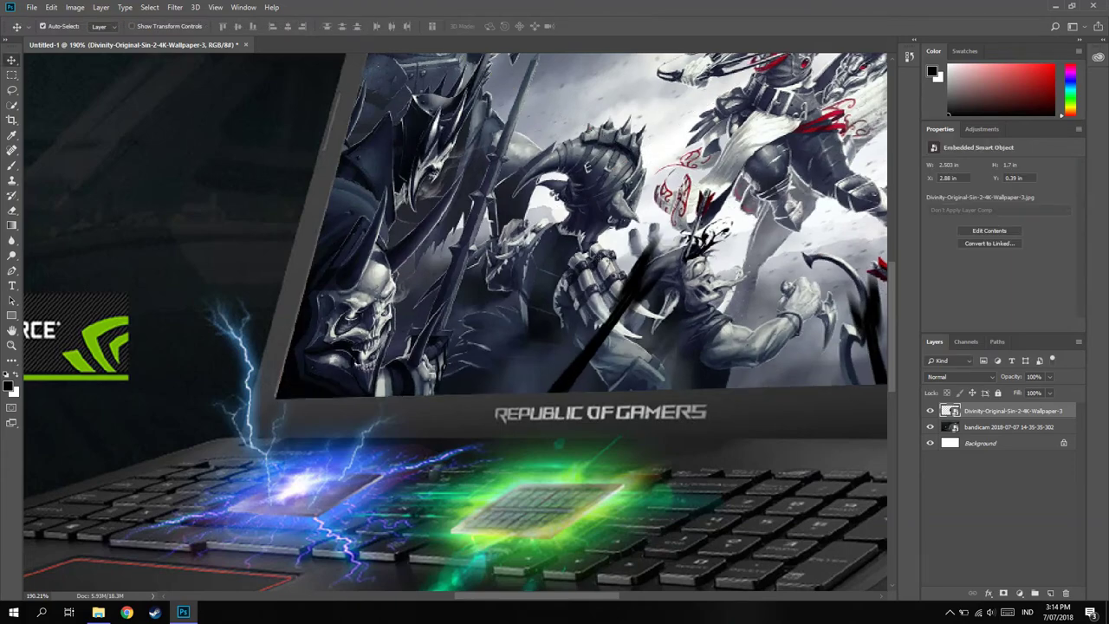
{"action": "scroll", "coordinate": [660, 263], "scroll_direction": "down", "scroll_amount": 2}
{"action": "scroll", "coordinate": [671, 260], "scroll_direction": "down", "scroll_amount": 1}
{"action": "scroll", "coordinate": [728, 236], "scroll_direction": "down", "scroll_amount": 1}
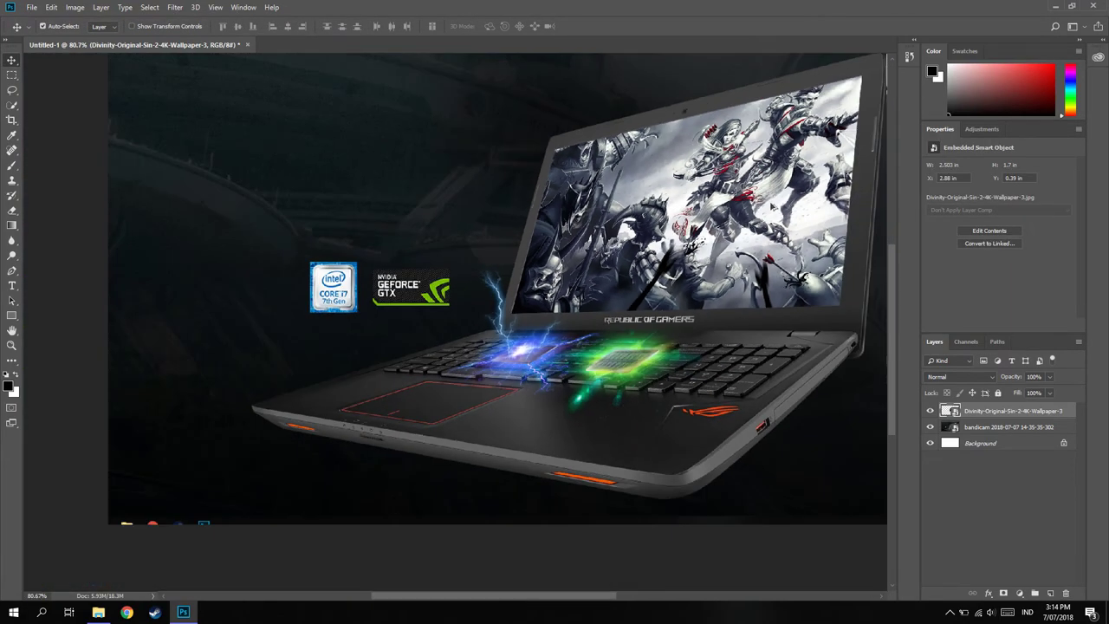
{"action": "scroll", "coordinate": [774, 212], "scroll_direction": "down", "scroll_amount": 1}
{"action": "scroll", "coordinate": [769, 212], "scroll_direction": "up", "scroll_amount": 1}
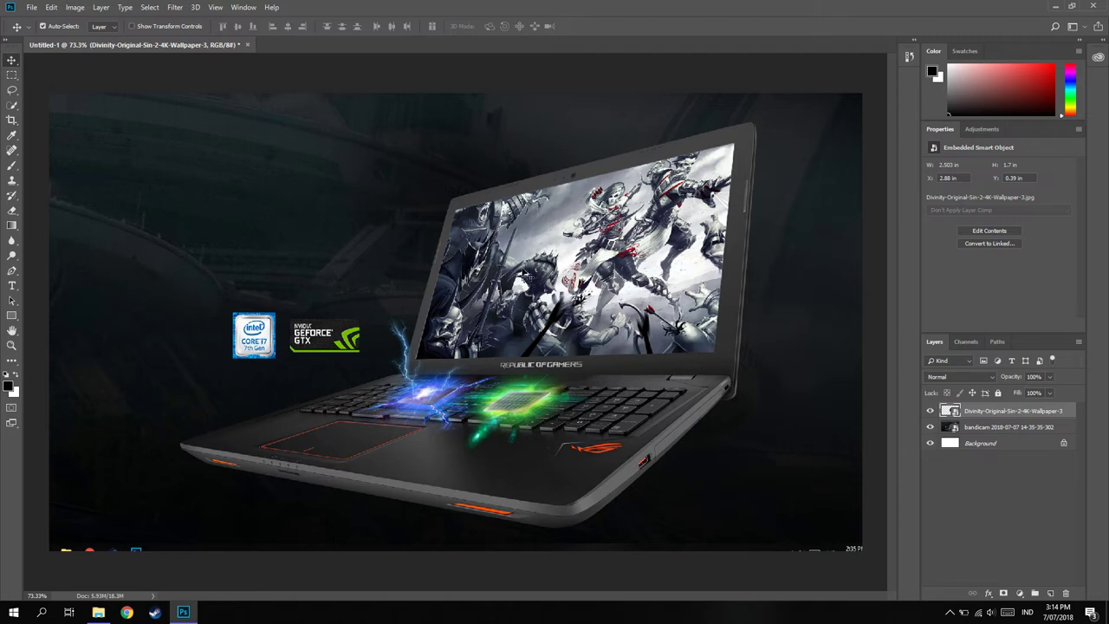
{"action": "scroll", "coordinate": [525, 275], "scroll_direction": "up", "scroll_amount": 5}
{"action": "scroll", "coordinate": [447, 315], "scroll_direction": "up", "scroll_amount": 5}
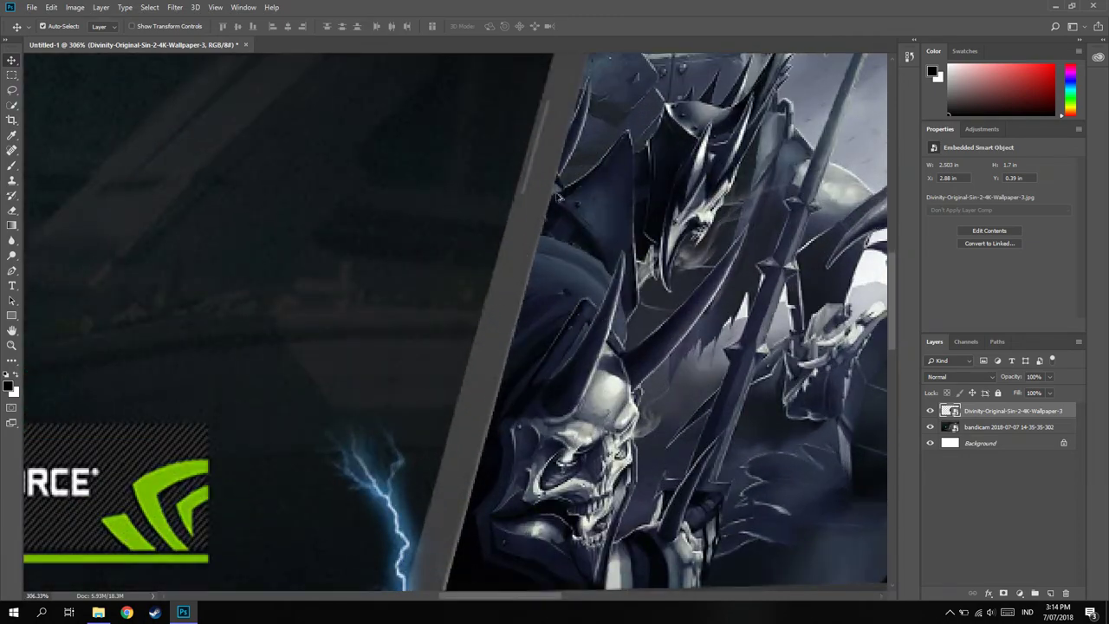
{"action": "scroll", "coordinate": [498, 401], "scroll_direction": "down", "scroll_amount": 5}
{"action": "scroll", "coordinate": [499, 401], "scroll_direction": "down", "scroll_amount": 5}
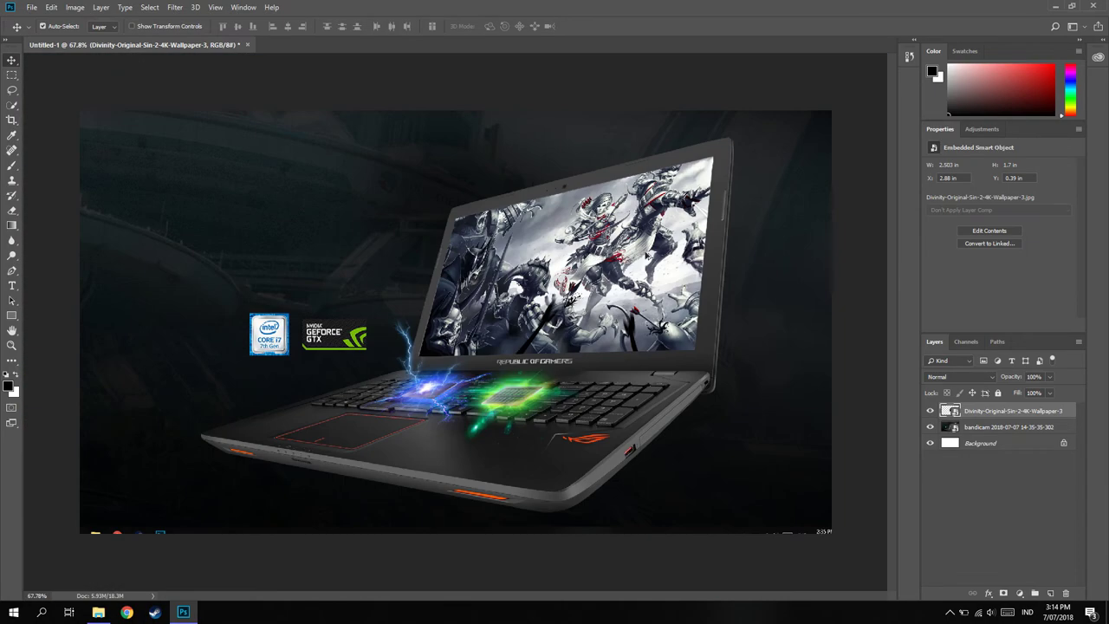